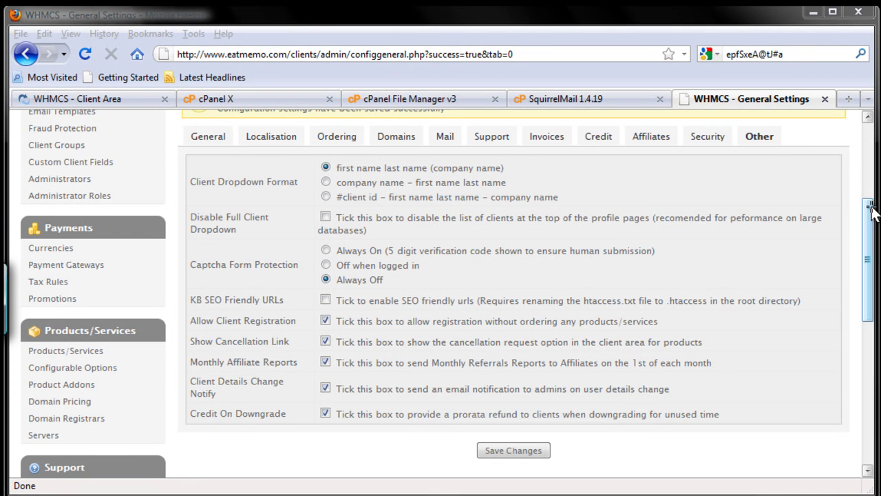
{"action": "left_click_drag", "start_coordinate": [871, 234], "coordinate": [861, 230]}
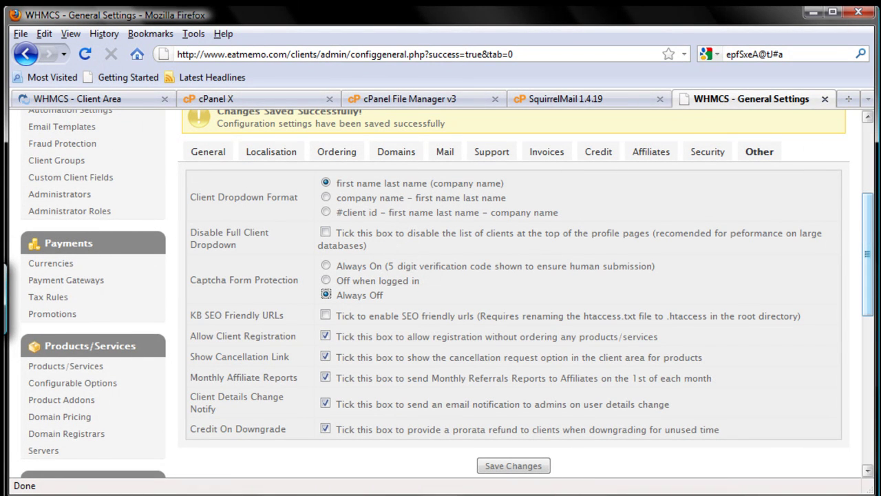
{"action": "scroll", "coordinate": [513, 296], "scroll_direction": "down", "scroll_amount": 1}
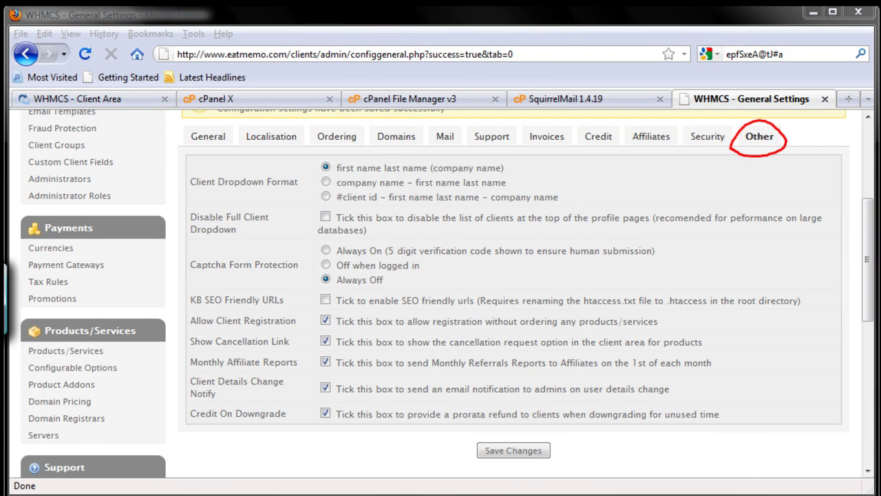
{"action": "scroll", "coordinate": [786, 177], "scroll_direction": "up", "scroll_amount": 1}
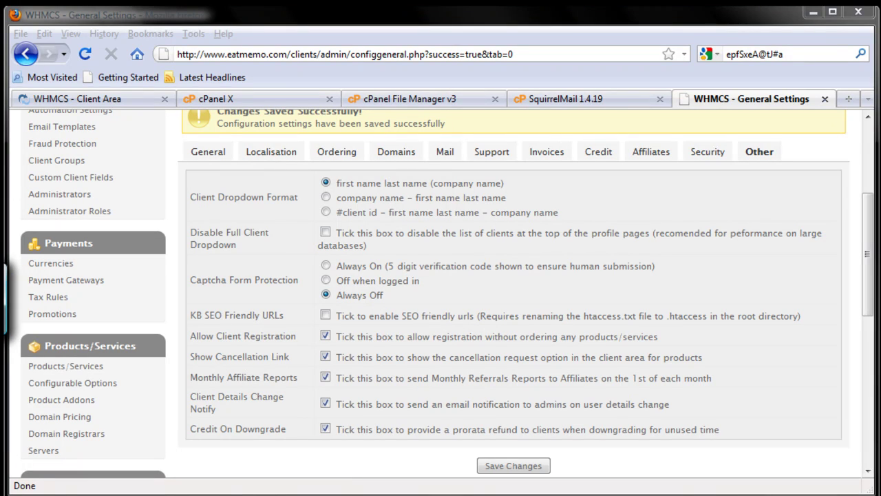
{"action": "left_click_drag", "start_coordinate": [189, 166], "coordinate": [576, 226]}
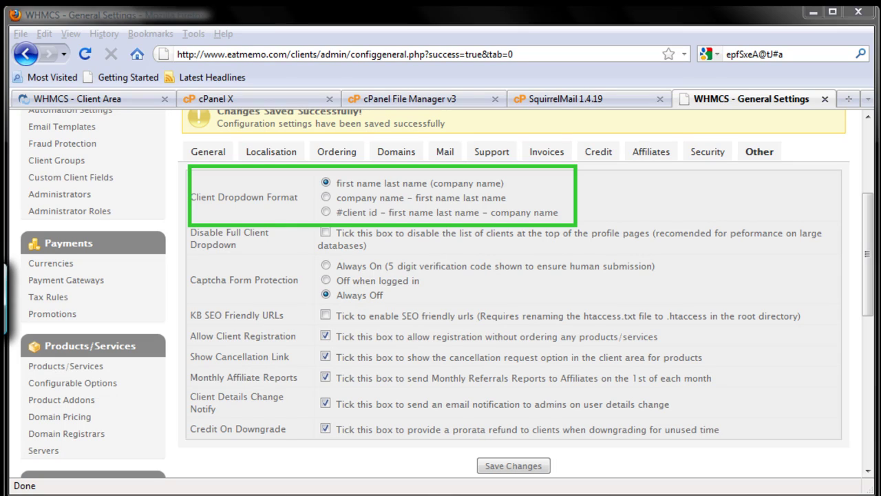
{"action": "left_click_drag", "start_coordinate": [308, 176], "coordinate": [522, 194]}
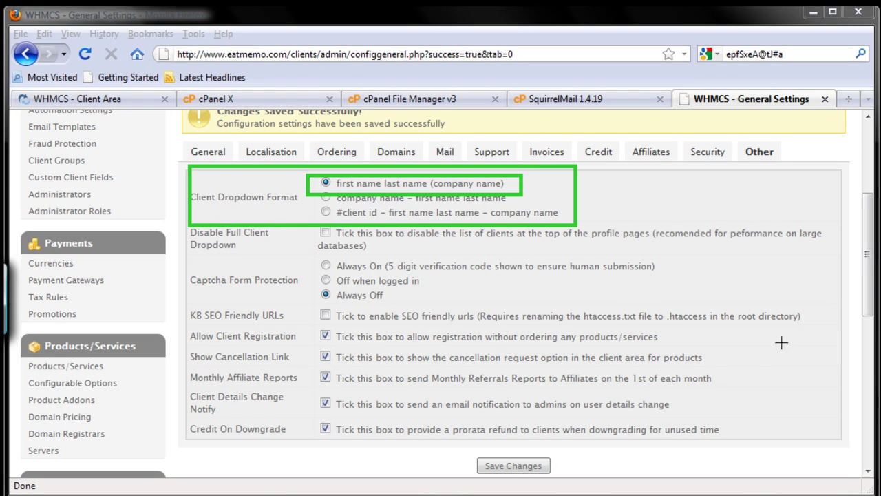
{"action": "key", "text": "Escape"}
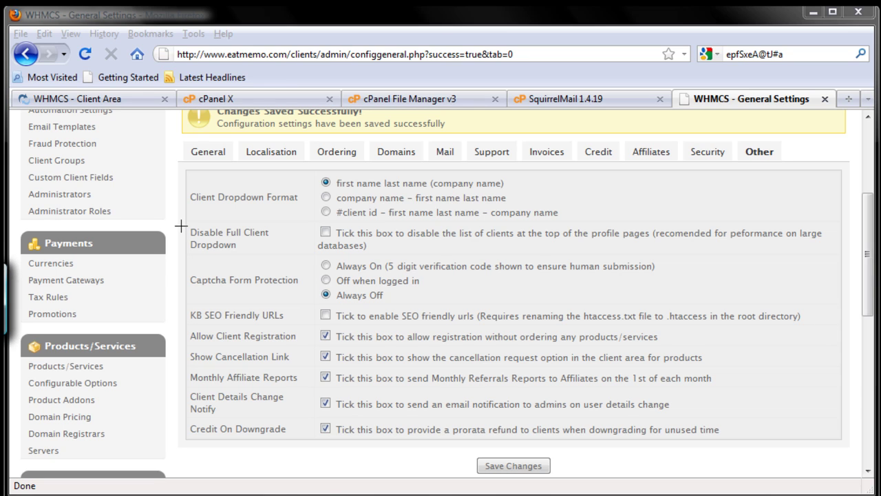
{"action": "mouse_move", "coordinate": [183, 220]}
{"action": "left_mouse_down"}
{"action": "mouse_move", "coordinate": [194, 252]}
{"action": "mouse_move", "coordinate": [348, 268]}
{"action": "mouse_move", "coordinate": [833, 270]}
{"action": "mouse_move", "coordinate": [833, 261]}
{"action": "left_mouse_up"}
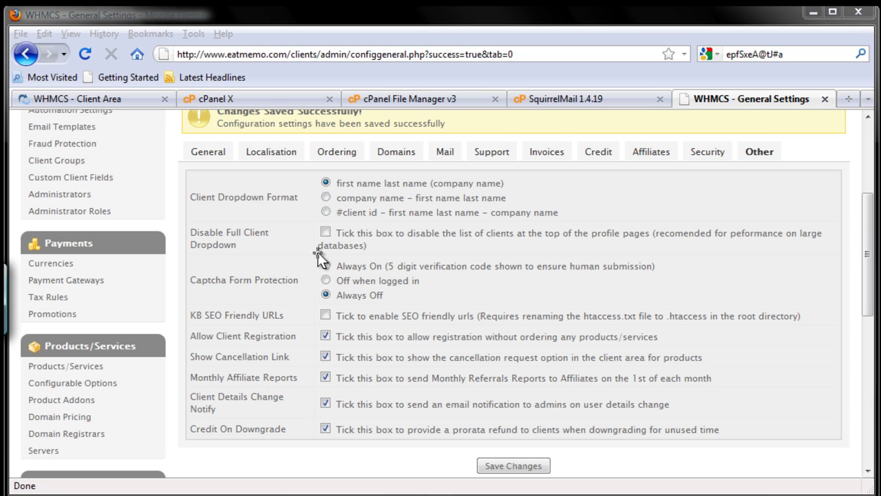
Set Captcha Form Protection to "Off when logged in".
{"action": "left_click", "coordinate": [326, 279]}
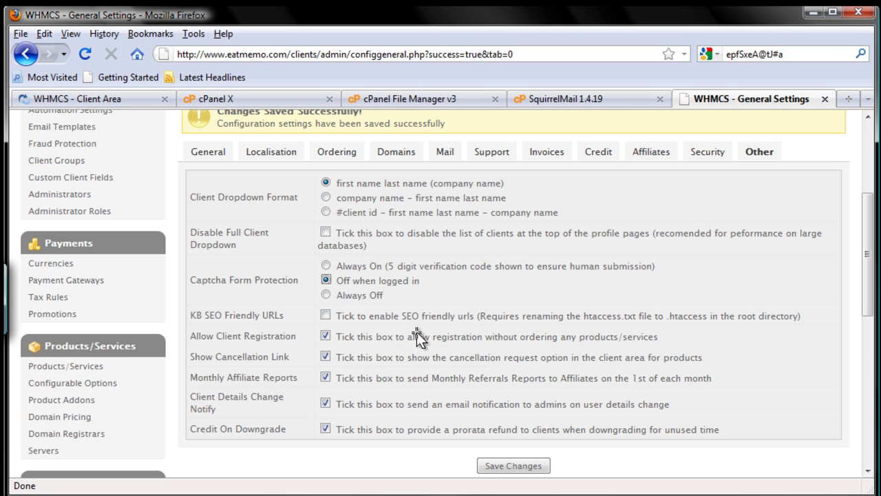
{"action": "left_click", "coordinate": [847, 98]}
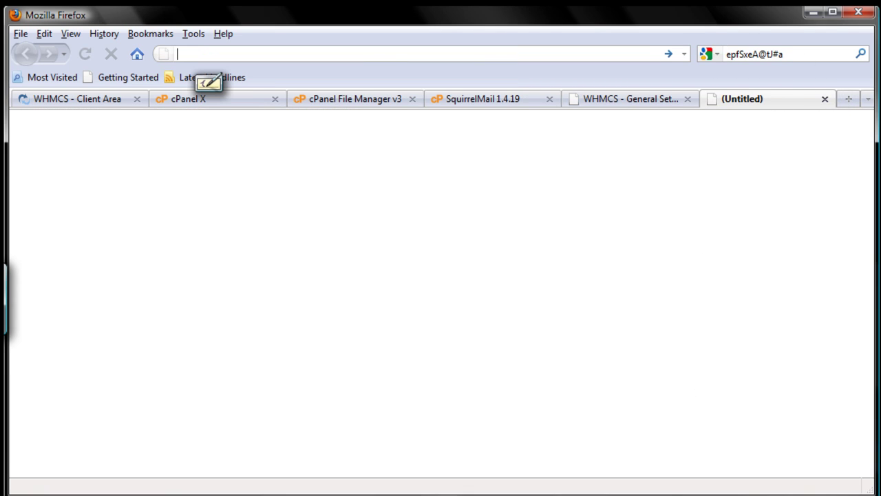
{"action": "type", "text": "gmail"}
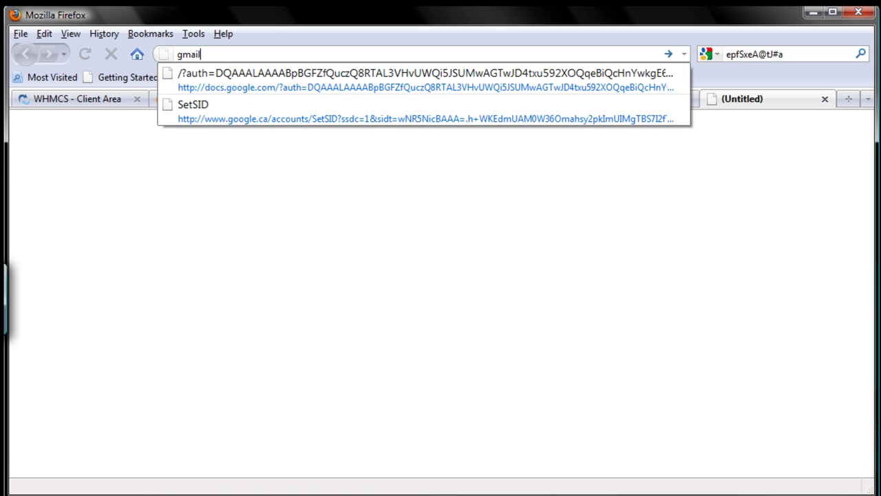
{"action": "key", "text": "ctrl+Return"}
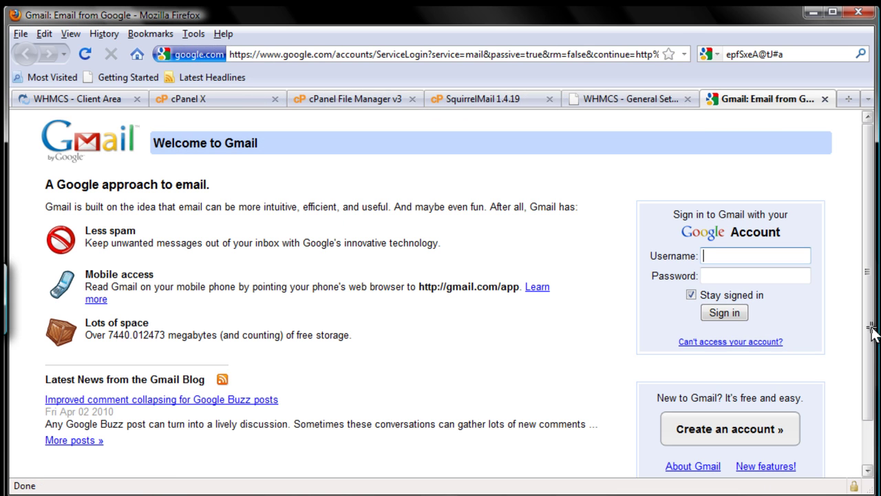
{"action": "left_click", "coordinate": [752, 429]}
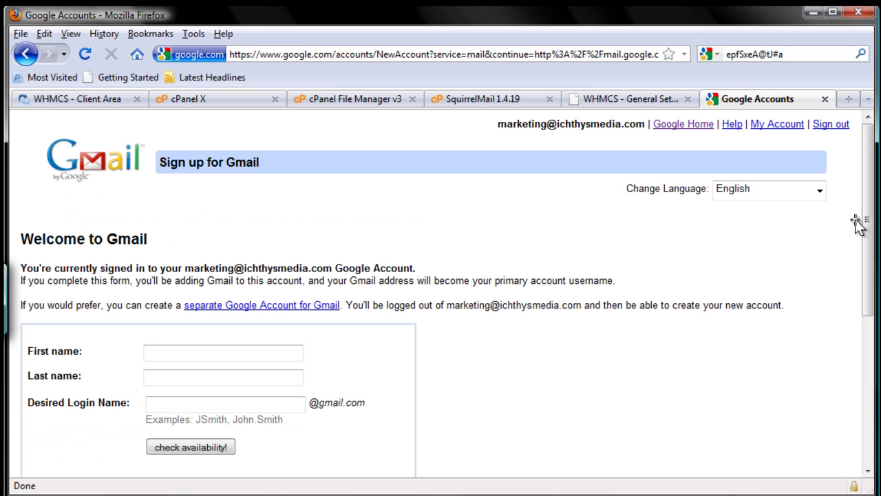
{"action": "left_click_drag", "start_coordinate": [867, 232], "coordinate": [806, 336]}
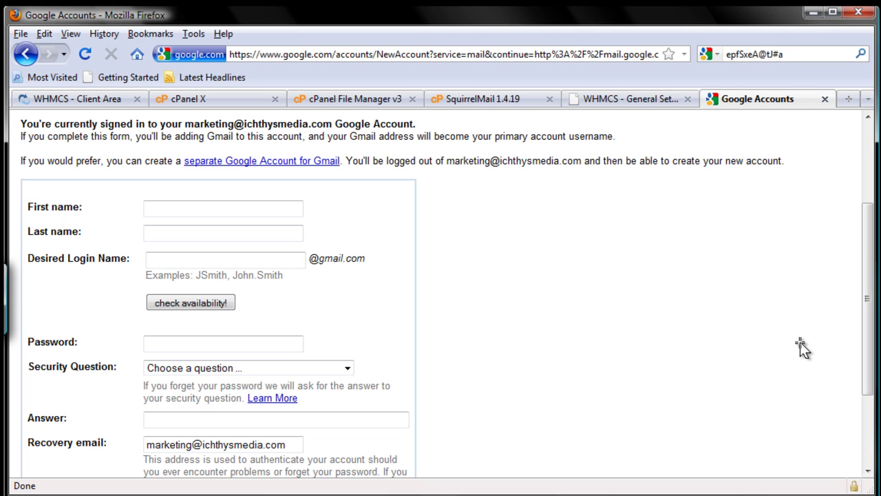
{"action": "left_click", "coordinate": [824, 100]}
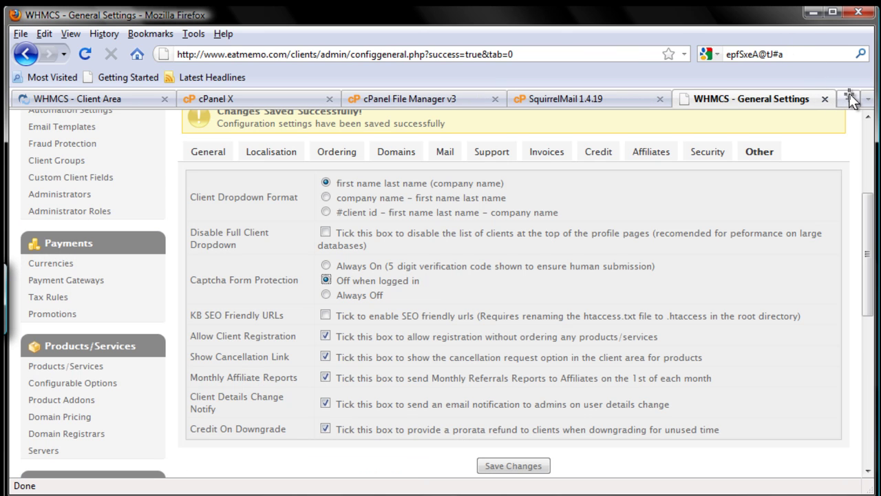
Search Google for "captcha" in a new browser tab, using the corrected spelling.
{"action": "left_click", "coordinate": [850, 99]}
{"action": "left_click", "coordinate": [801, 55]}
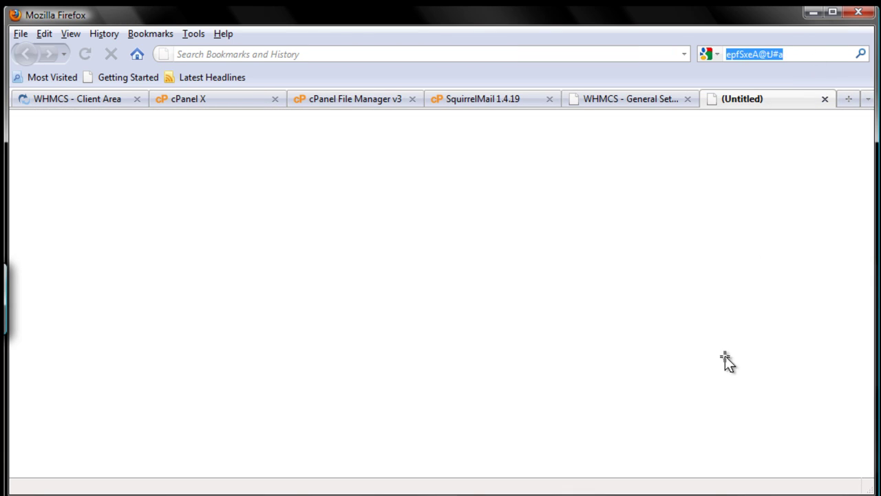
{"action": "type", "text": "capcga"}
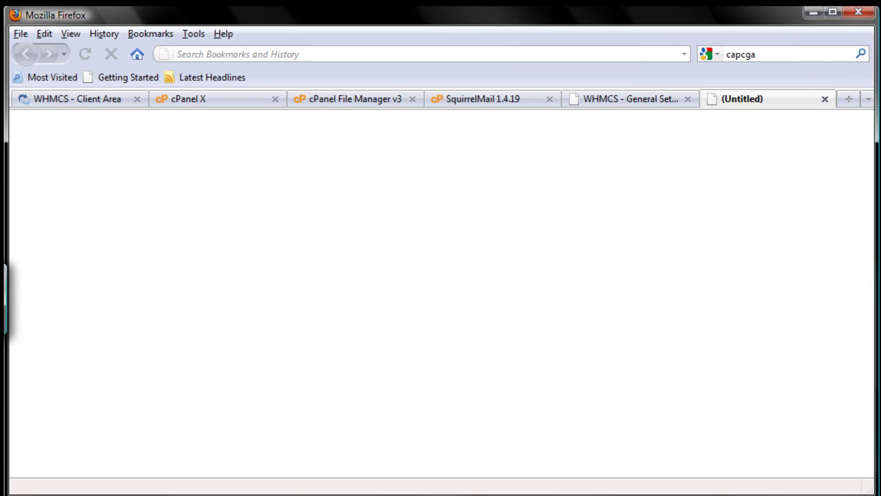
{"action": "key", "text": "BackSpace"}
{"action": "key", "text": "BackSpace"}
{"action": "type", "text": "ha"}
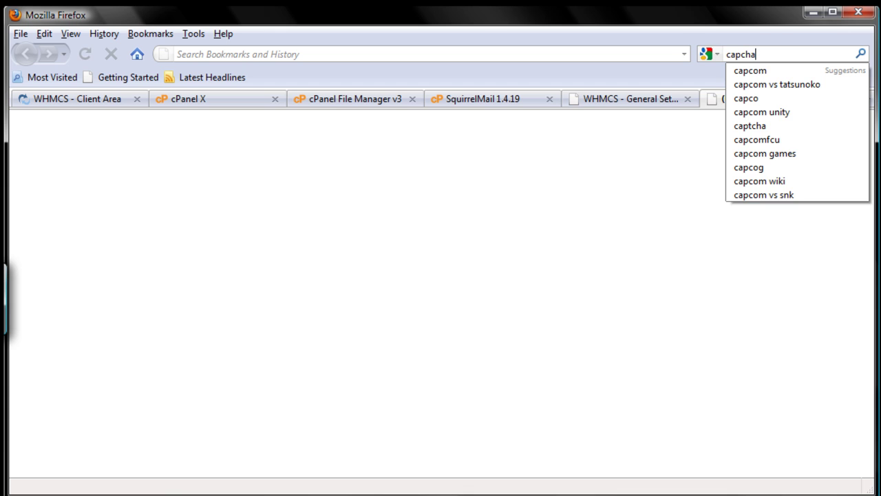
{"action": "key", "text": "Return"}
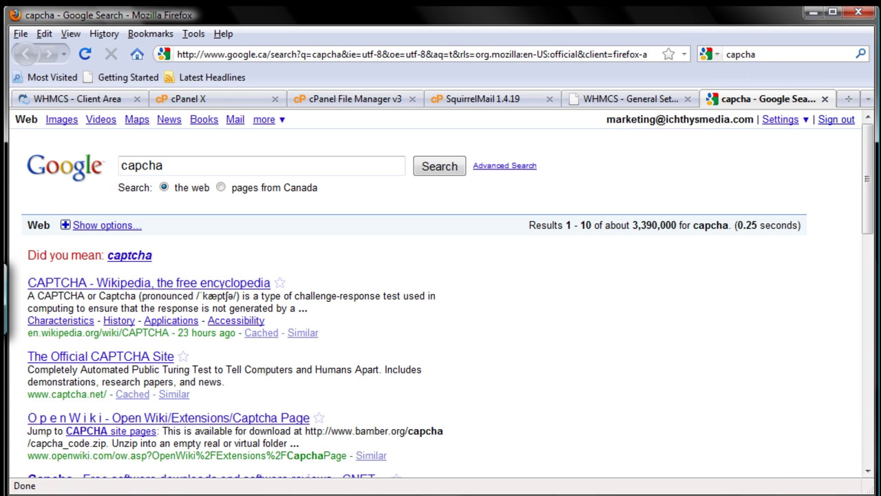
{"action": "left_click", "coordinate": [146, 263]}
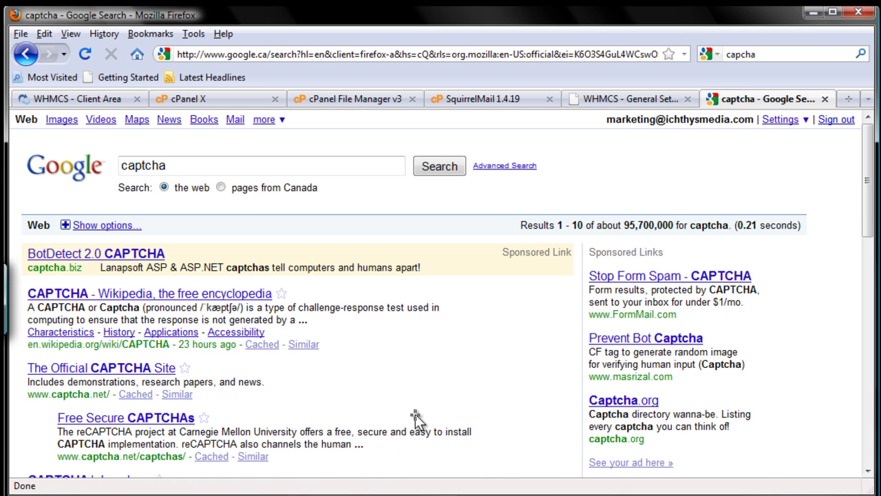
Open The Official CAPTCHA Site from the results, examine its sample word challenge, and close the tab.
{"action": "left_click", "coordinate": [103, 368]}
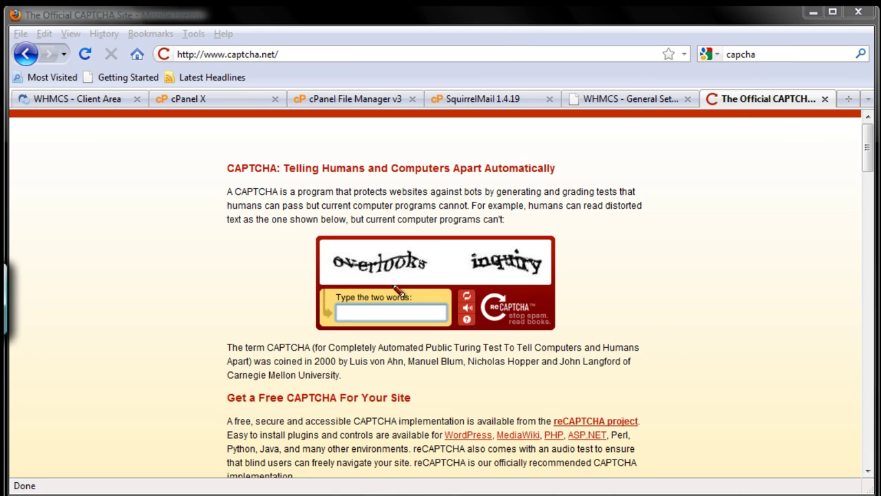
{"action": "mouse_move", "coordinate": [446, 224]}
{"action": "left_mouse_down"}
{"action": "mouse_move", "coordinate": [402, 218]}
{"action": "mouse_move", "coordinate": [400, 306]}
{"action": "mouse_move", "coordinate": [555, 240]}
{"action": "mouse_move", "coordinate": [406, 218]}
{"action": "left_mouse_up"}
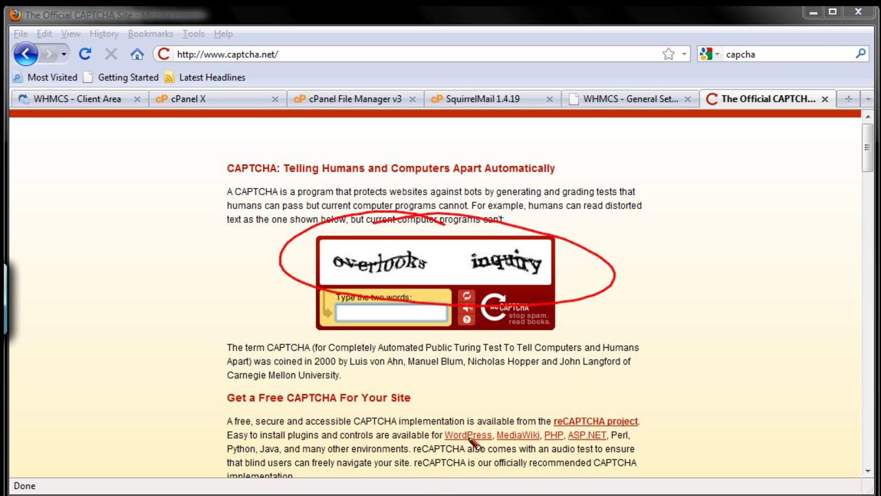
{"action": "mouse_move", "coordinate": [301, 385]}
{"action": "left_mouse_down"}
{"action": "mouse_move", "coordinate": [349, 334]}
{"action": "mouse_move", "coordinate": [355, 313]}
{"action": "left_mouse_up"}
{"action": "left_click", "coordinate": [825, 99]}
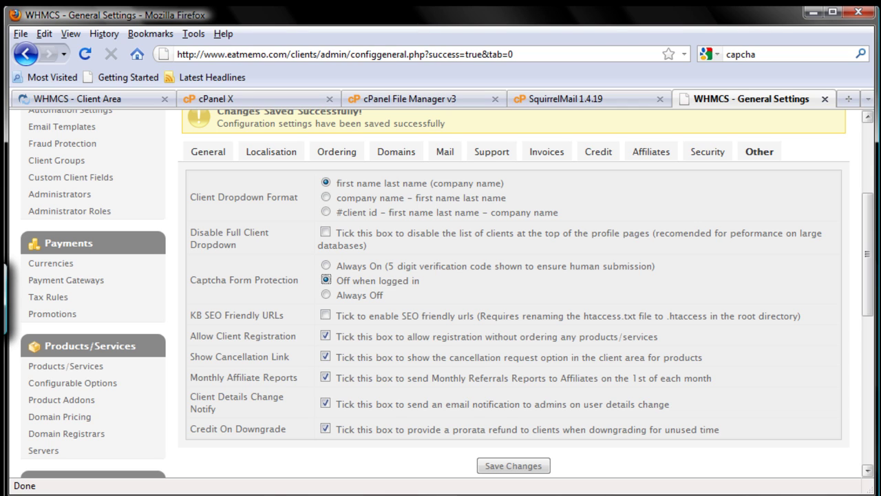
Enable the KB SEO Friendly URLs option in the WHMCS general settings.
{"action": "mouse_move", "coordinate": [182, 305]}
{"action": "left_mouse_down"}
{"action": "mouse_move", "coordinate": [213, 332]}
{"action": "mouse_move", "coordinate": [809, 329]}
{"action": "left_mouse_up"}
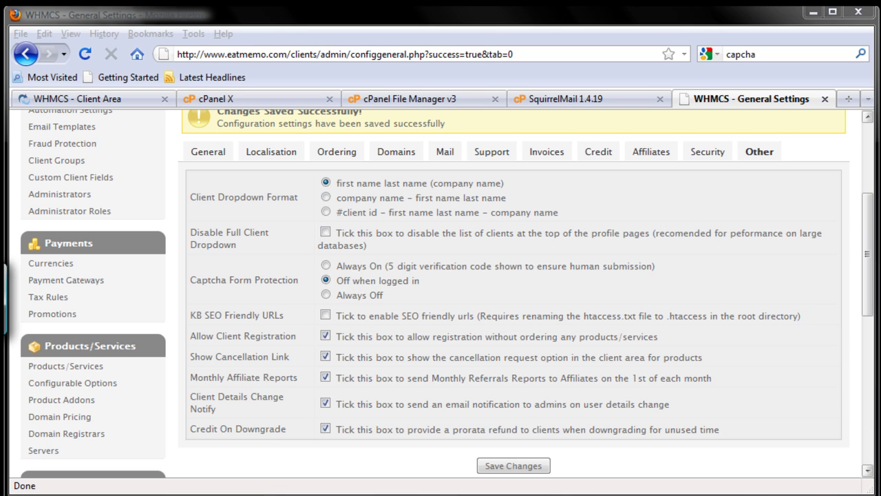
{"action": "left_click", "coordinate": [325, 314]}
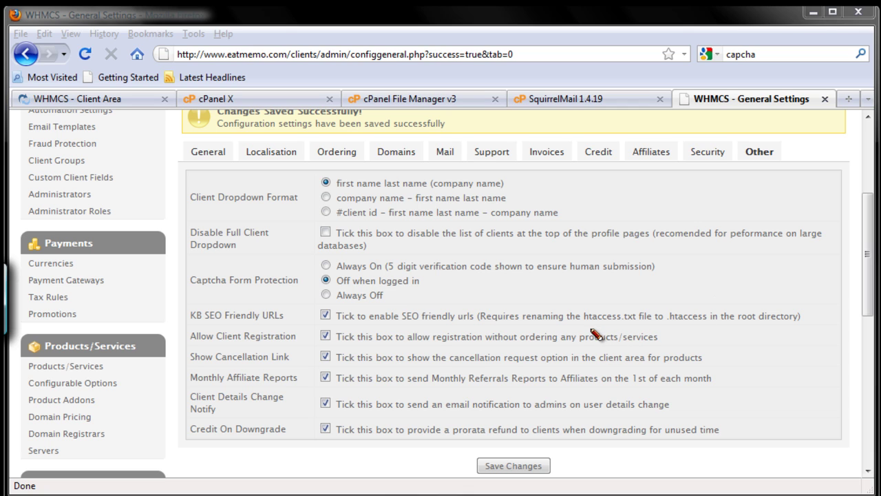
{"action": "mouse_move", "coordinate": [577, 320]}
{"action": "left_mouse_down"}
{"action": "mouse_move", "coordinate": [714, 340]}
{"action": "mouse_move", "coordinate": [835, 313]}
{"action": "mouse_move", "coordinate": [615, 292]}
{"action": "mouse_move", "coordinate": [583, 318]}
{"action": "left_mouse_up"}
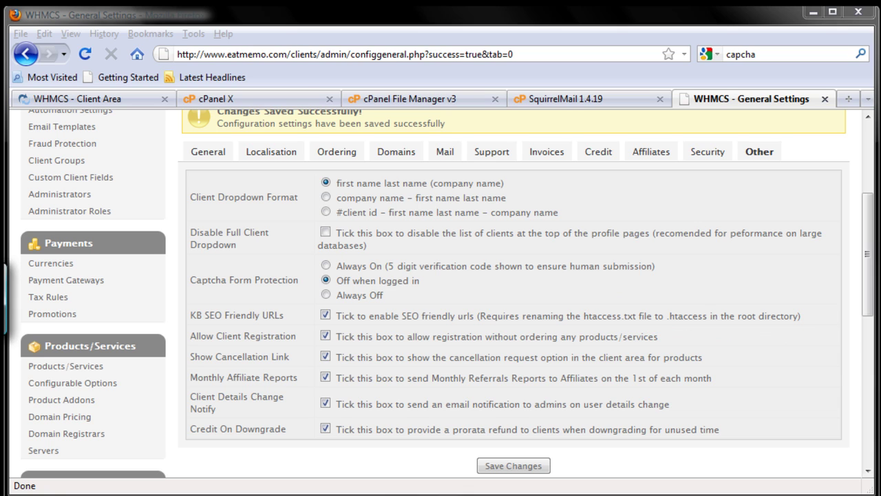
Switch to cPanel File Manager and rename htaccess.txt in /public_html/clients to .htaccess.
{"action": "left_click", "coordinate": [425, 103]}
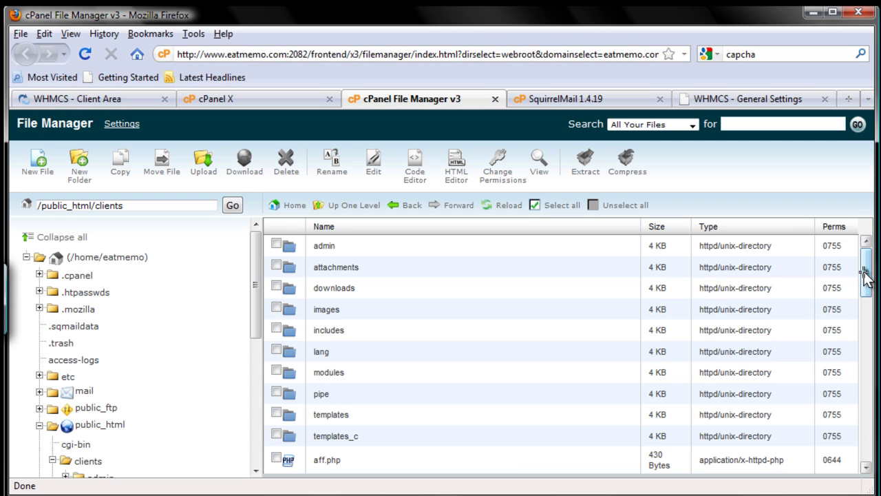
{"action": "left_click_drag", "start_coordinate": [867, 285], "coordinate": [857, 387]}
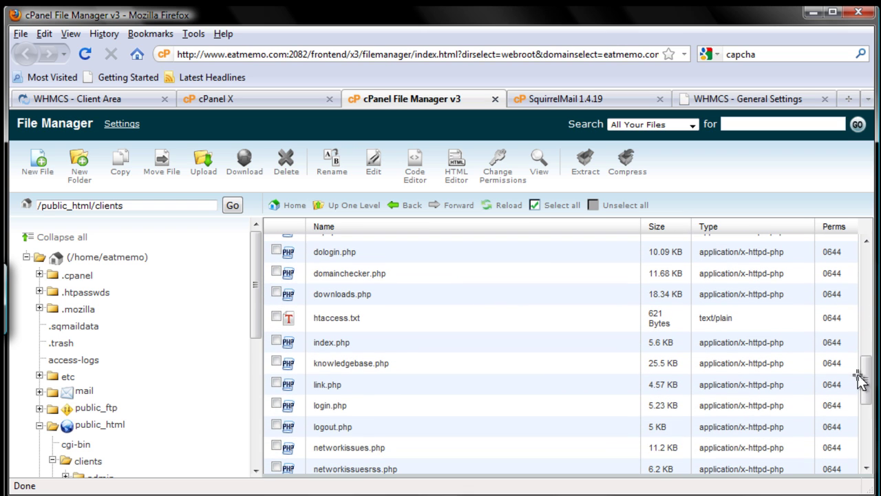
{"action": "left_click", "coordinate": [276, 318]}
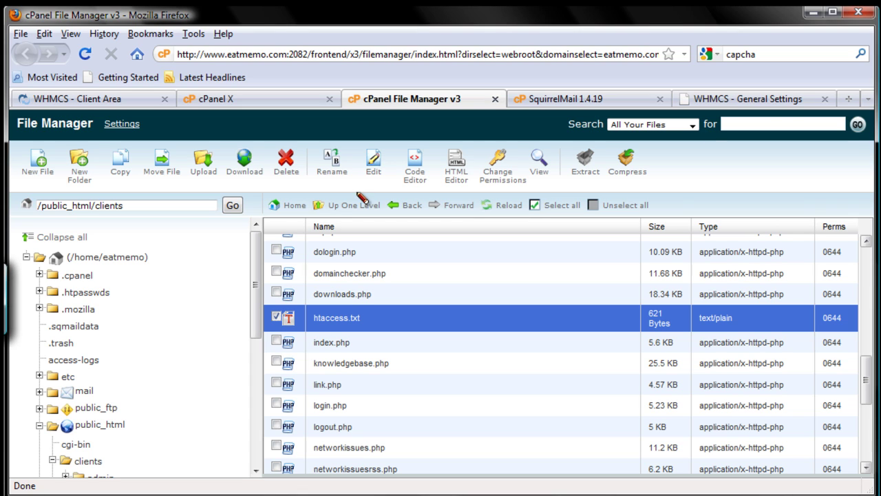
{"action": "mouse_move", "coordinate": [349, 177]}
{"action": "left_mouse_down"}
{"action": "mouse_move", "coordinate": [324, 186]}
{"action": "mouse_move", "coordinate": [372, 172]}
{"action": "left_mouse_up"}
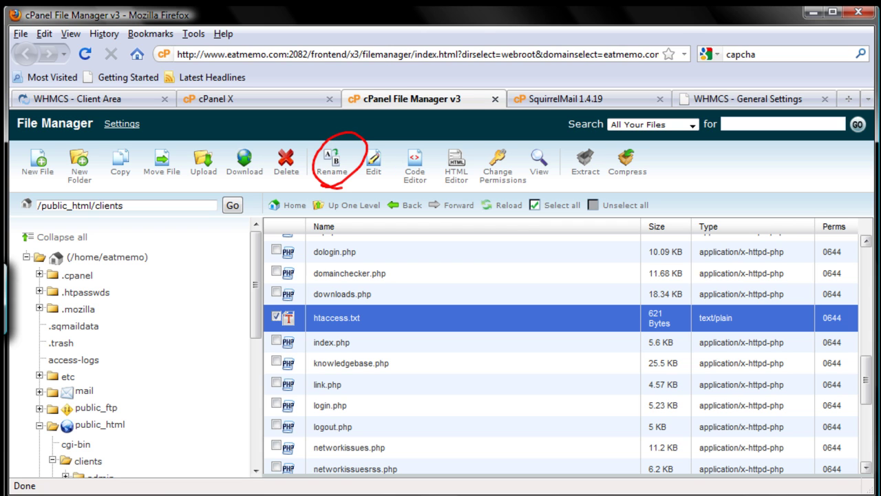
{"action": "left_click", "coordinate": [344, 177]}
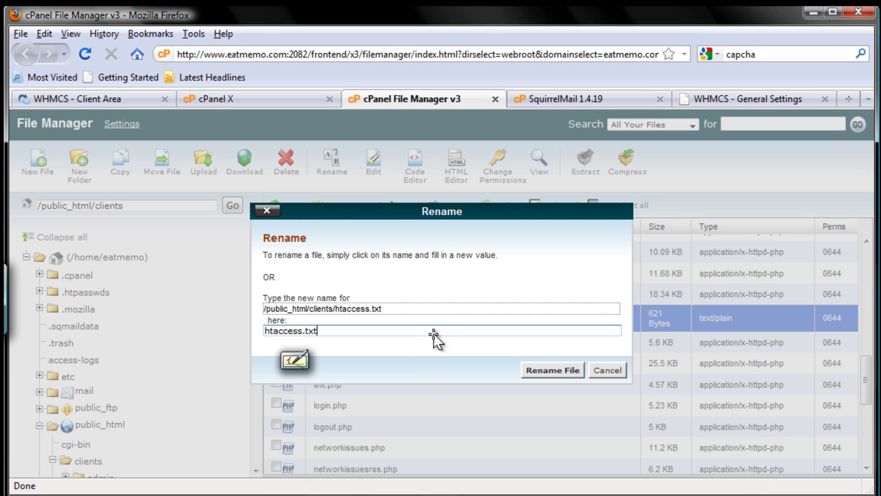
{"action": "key", "text": "BackSpace"}
{"action": "key", "text": "BackSpace"}
{"action": "key", "text": "BackSpace"}
{"action": "key", "text": "BackSpace"}
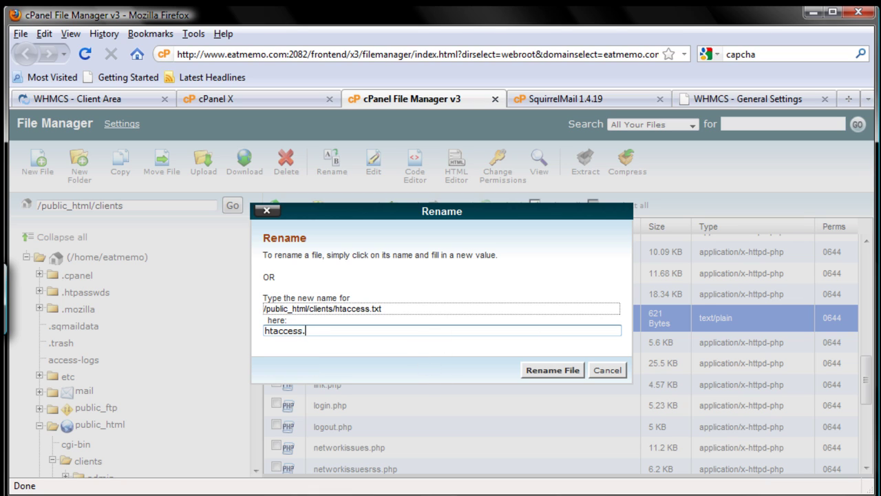
{"action": "left_click", "coordinate": [265, 330]}
{"action": "type", "text": "."}
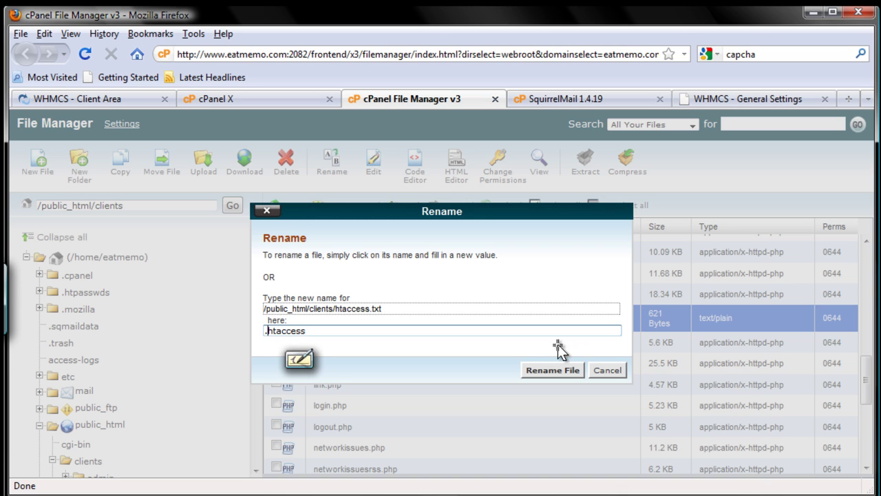
{"action": "left_click", "coordinate": [551, 370]}
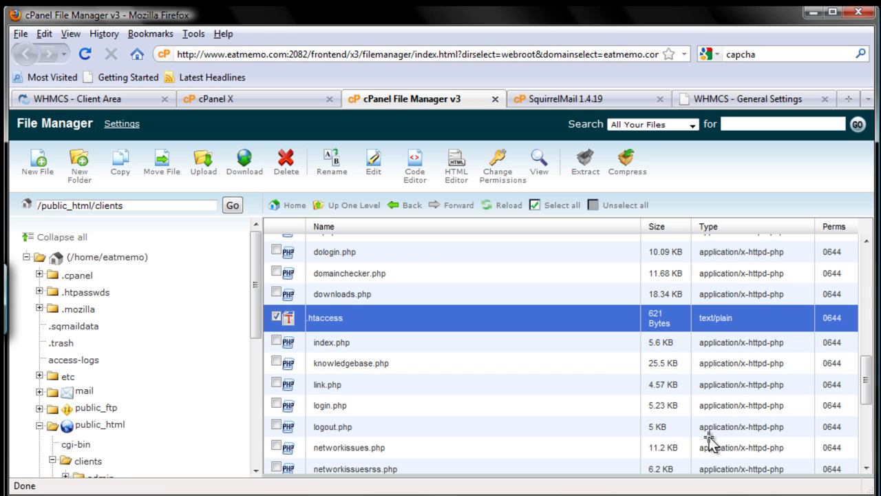
Return to the WHMCS General Settings page and review the Allow Client Registration option.
{"action": "left_click", "coordinate": [733, 99]}
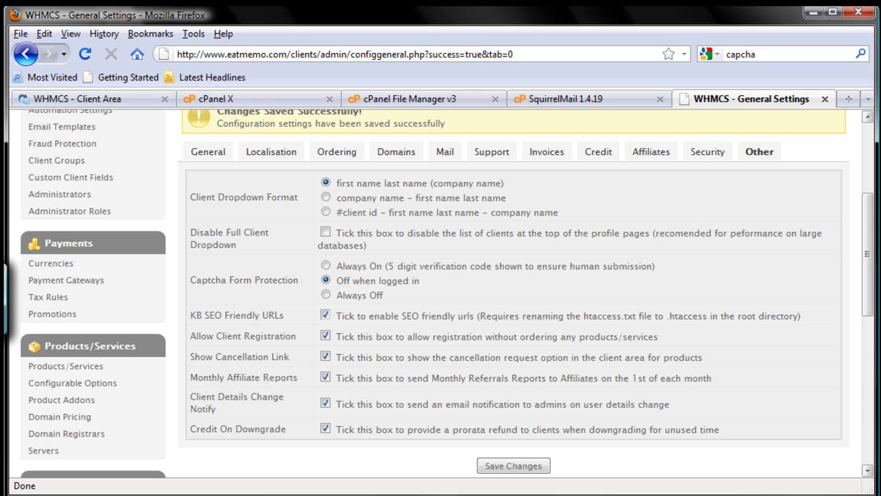
{"action": "mouse_move", "coordinate": [180, 325]}
{"action": "left_mouse_down"}
{"action": "mouse_move", "coordinate": [268, 342]}
{"action": "mouse_move", "coordinate": [667, 347]}
{"action": "left_mouse_up"}
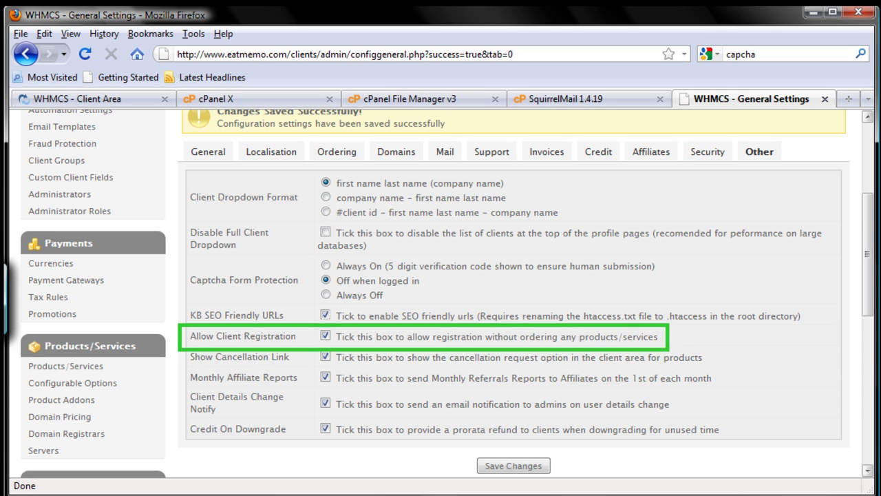
Disable the Show Cancellation Link option so clients cannot request product cancellations from the client area.
{"action": "key", "text": "Escape"}
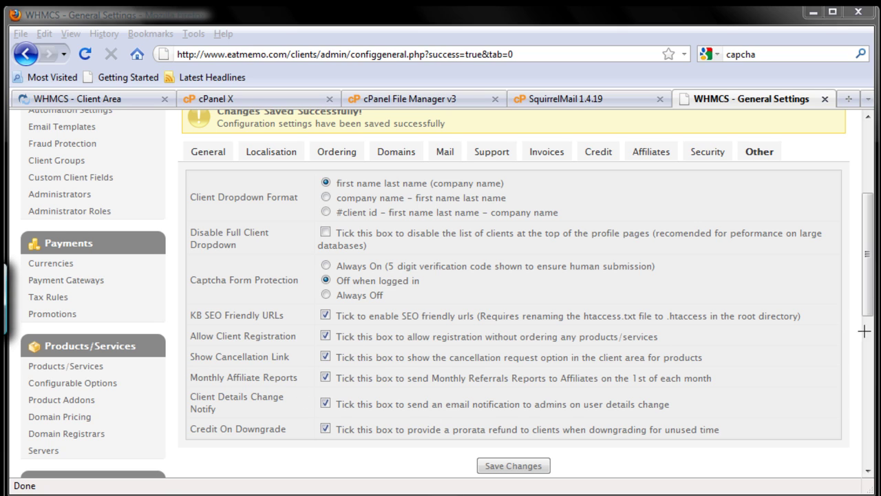
{"action": "mouse_move", "coordinate": [183, 348]}
{"action": "left_mouse_down"}
{"action": "mouse_move", "coordinate": [305, 366]}
{"action": "mouse_move", "coordinate": [709, 367]}
{"action": "left_mouse_up"}
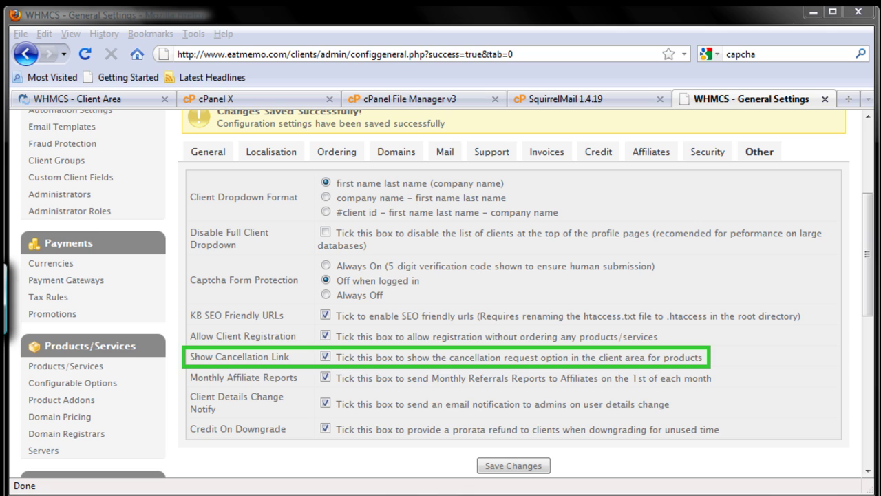
{"action": "left_click", "coordinate": [324, 356]}
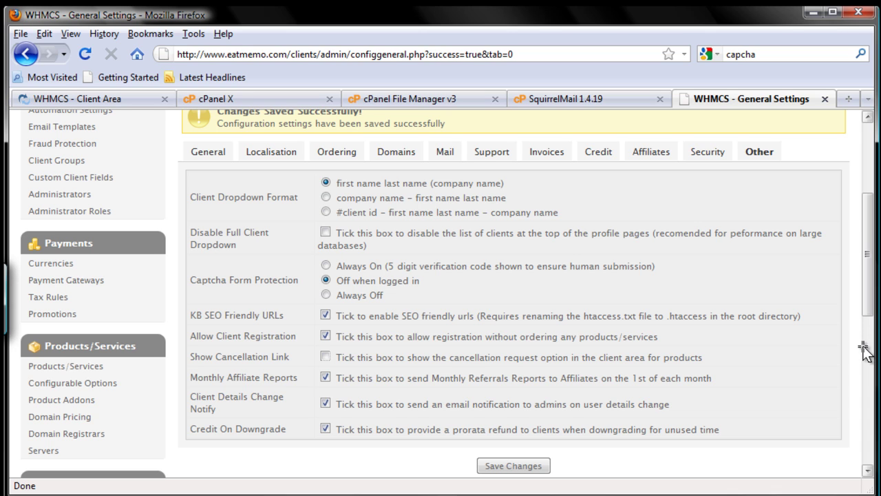
{"action": "left_click", "coordinate": [325, 356]}
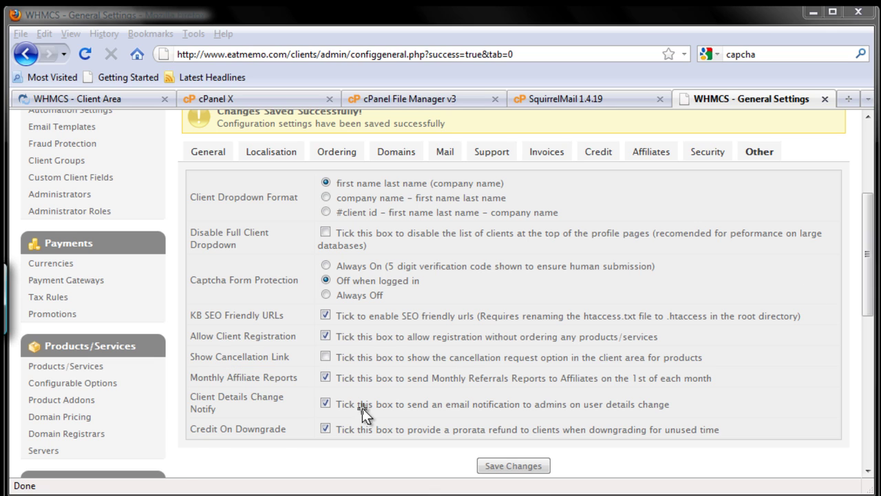
Review the remaining options down to Credit On Downgrade and save the changes to the Other settings.
{"action": "left_click_drag", "start_coordinate": [224, 391], "coordinate": [725, 393]}
{"action": "left_click_drag", "start_coordinate": [871, 285], "coordinate": [870, 334]}
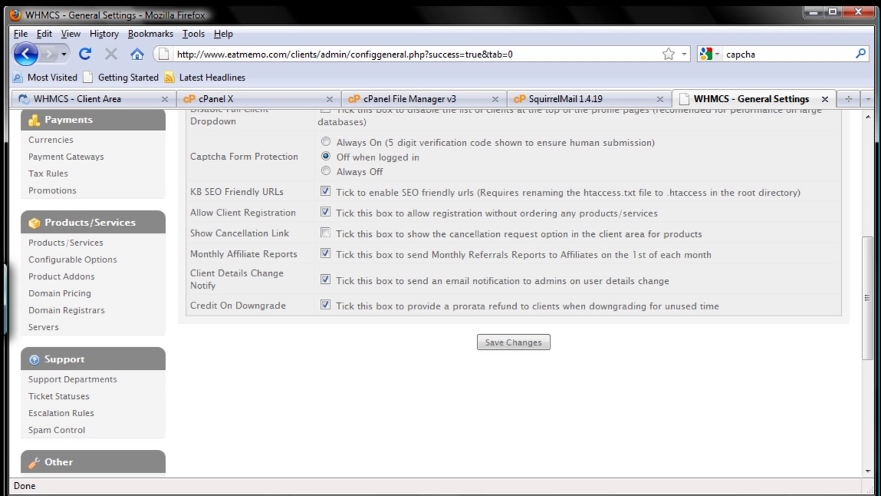
{"action": "left_click_drag", "start_coordinate": [178, 294], "coordinate": [735, 326]}
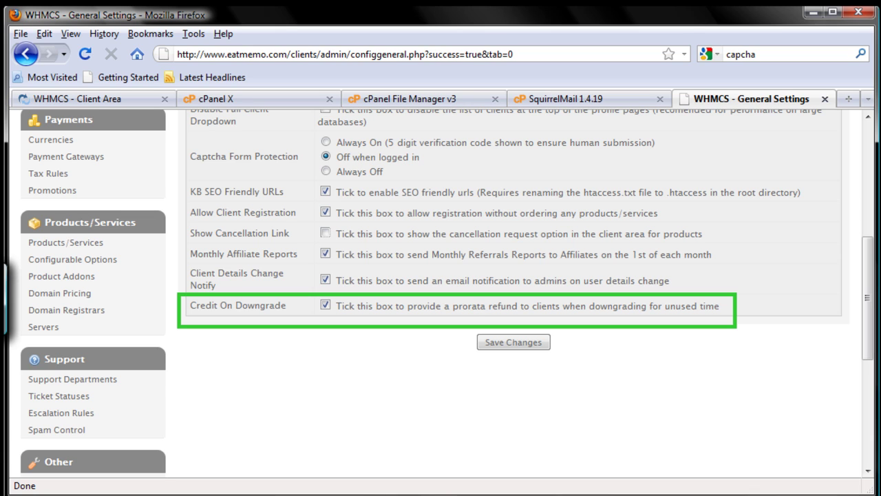
{"action": "key", "text": "Escape"}
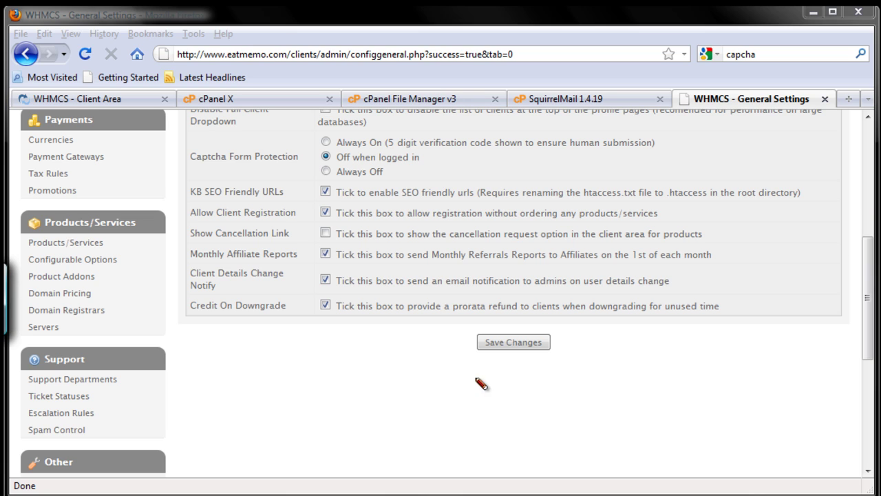
{"action": "mouse_move", "coordinate": [468, 383]}
{"action": "left_mouse_down"}
{"action": "mouse_move", "coordinate": [600, 347]}
{"action": "mouse_move", "coordinate": [460, 375]}
{"action": "left_mouse_up"}
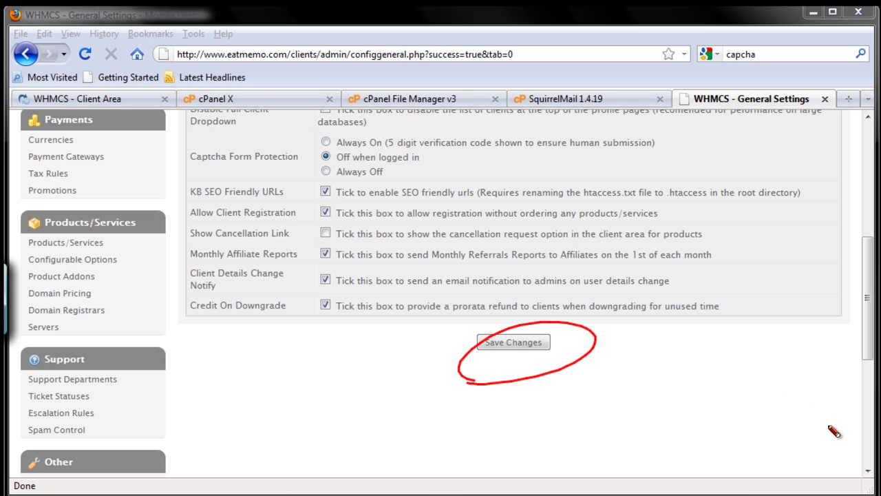
{"action": "key", "text": "Escape"}
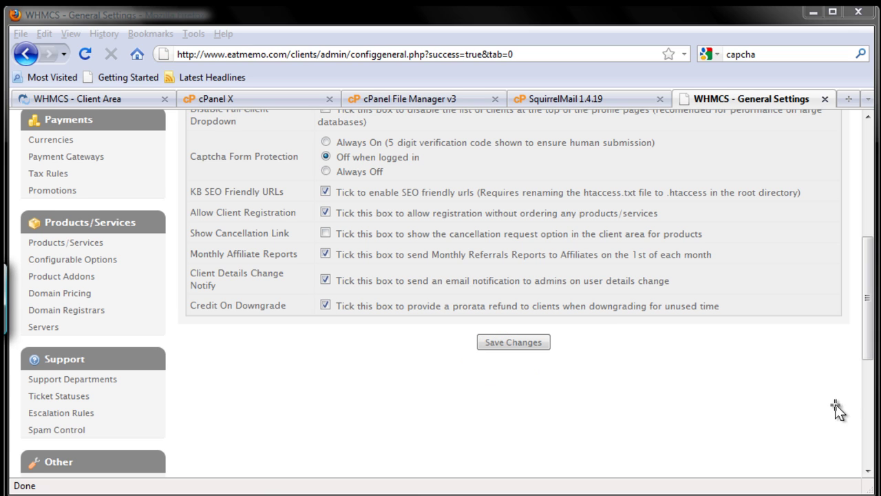
{"action": "left_click", "coordinate": [533, 343]}
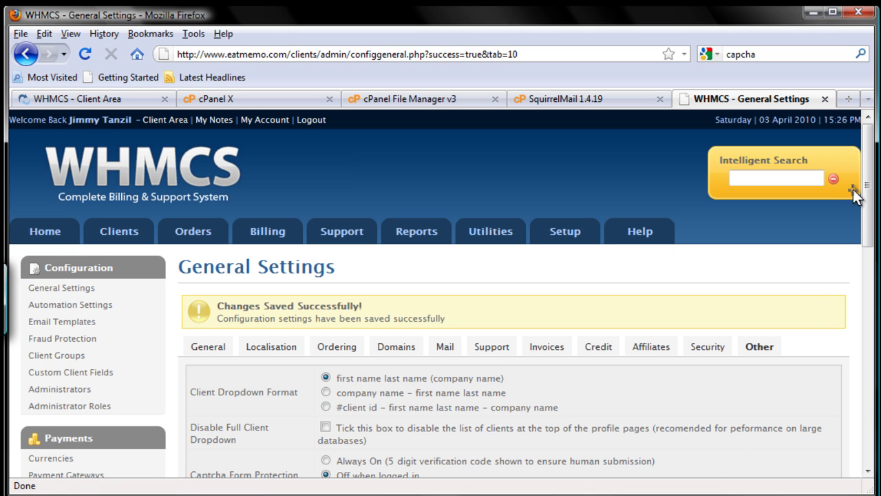
Bring up the list of WHMCS setup pages to look over the remaining configuration areas.
{"action": "left_click_drag", "start_coordinate": [868, 232], "coordinate": [871, 271]}
{"action": "mouse_move", "coordinate": [563, 238]}
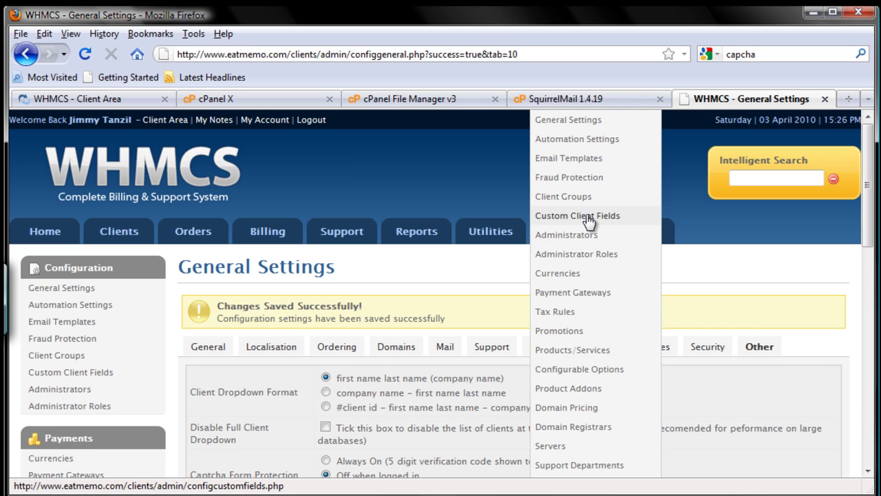